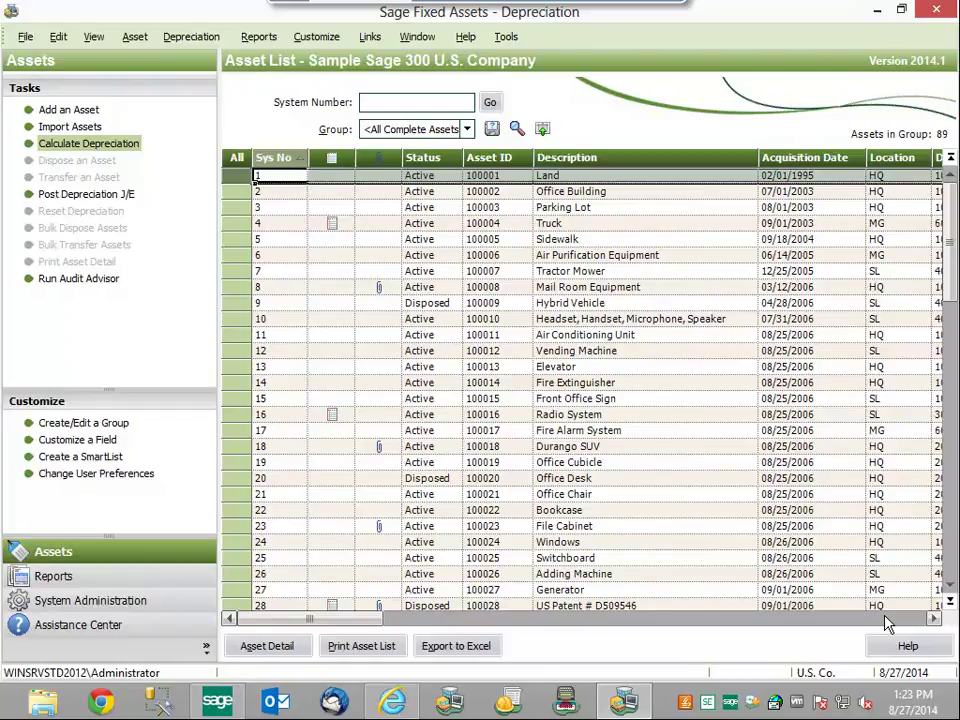
# - In Customize Fields, review the G/L Accum Account SmartList entries 1600, 1620 and 1640
pyautogui.click(317, 40)
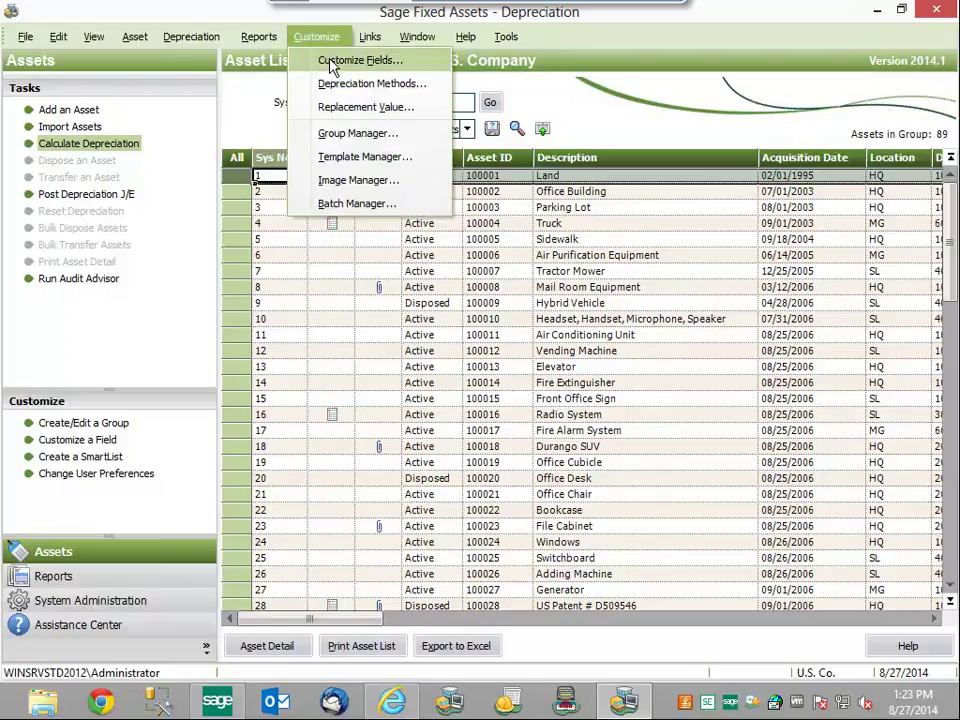
pyautogui.click(331, 64)
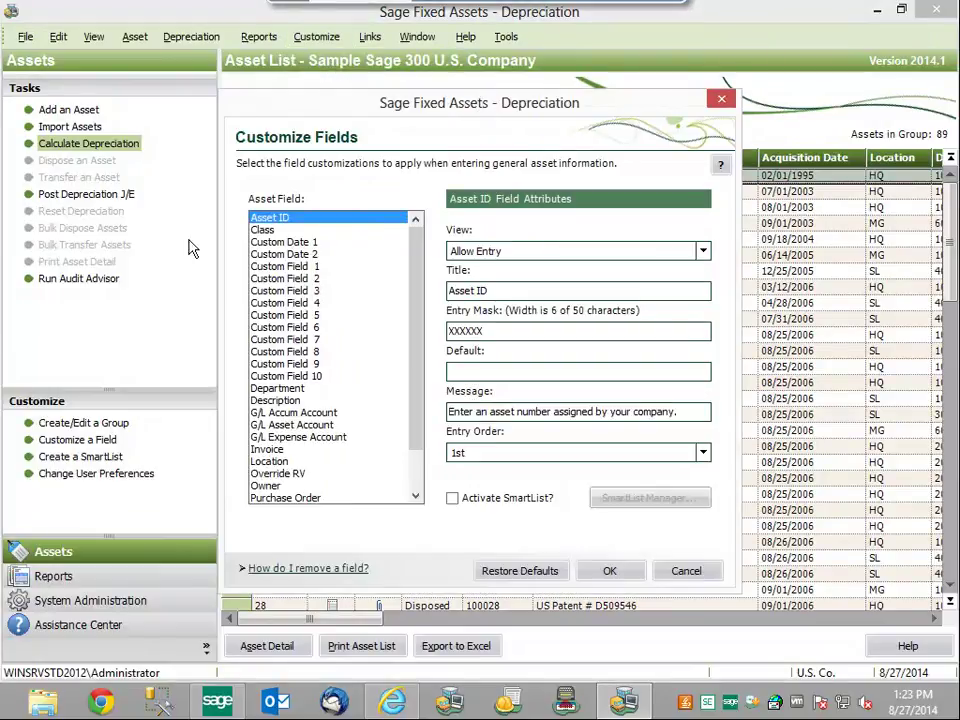
pyautogui.click(288, 413)
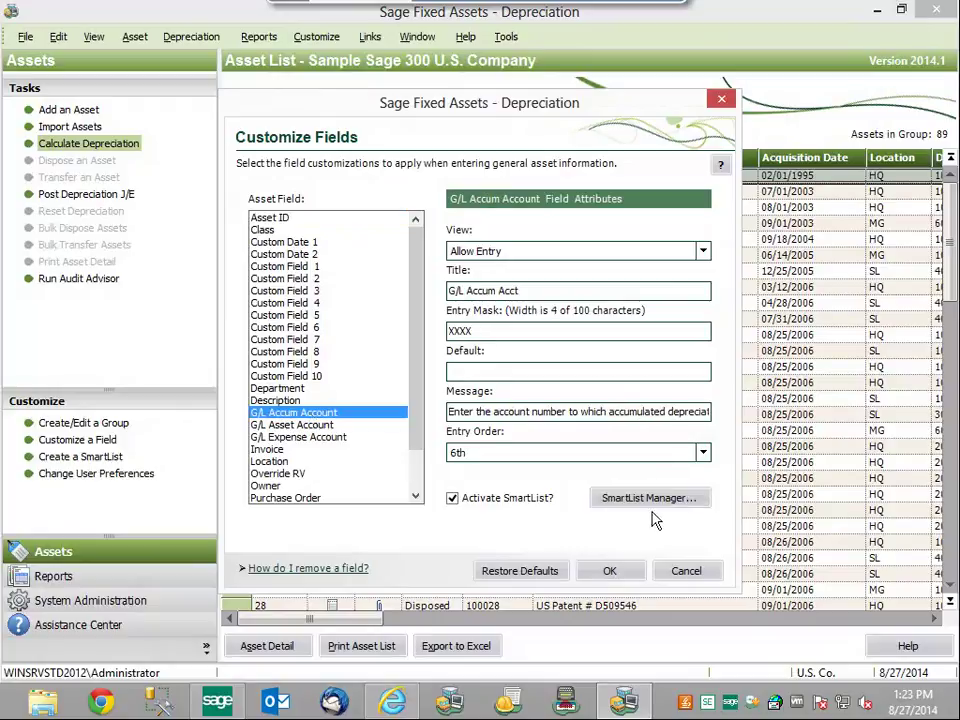
pyautogui.click(658, 499)
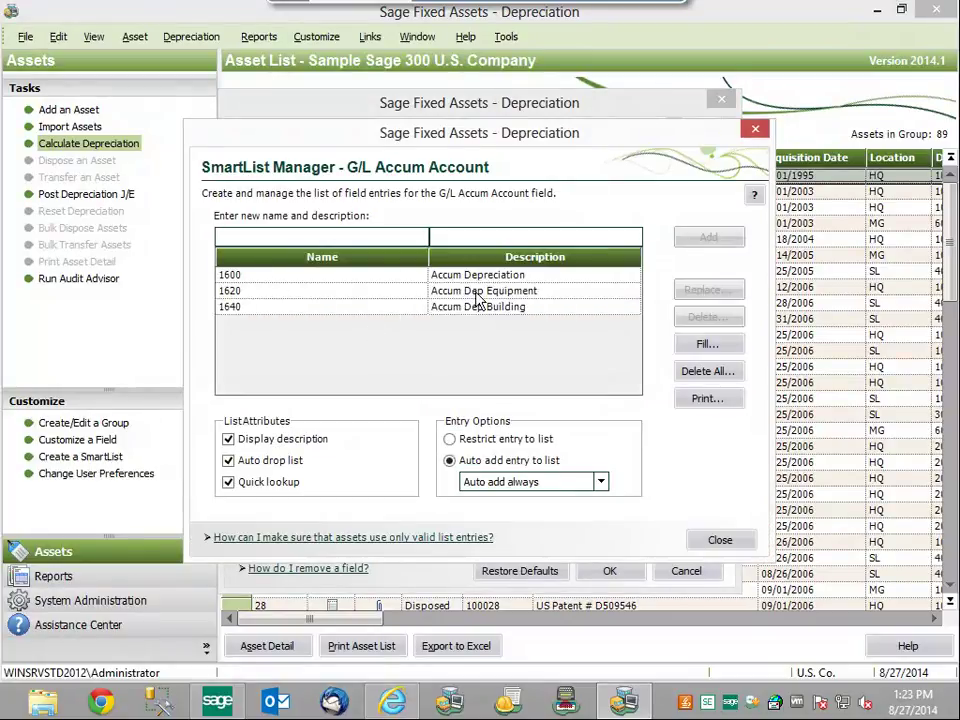
pyautogui.click(264, 310)
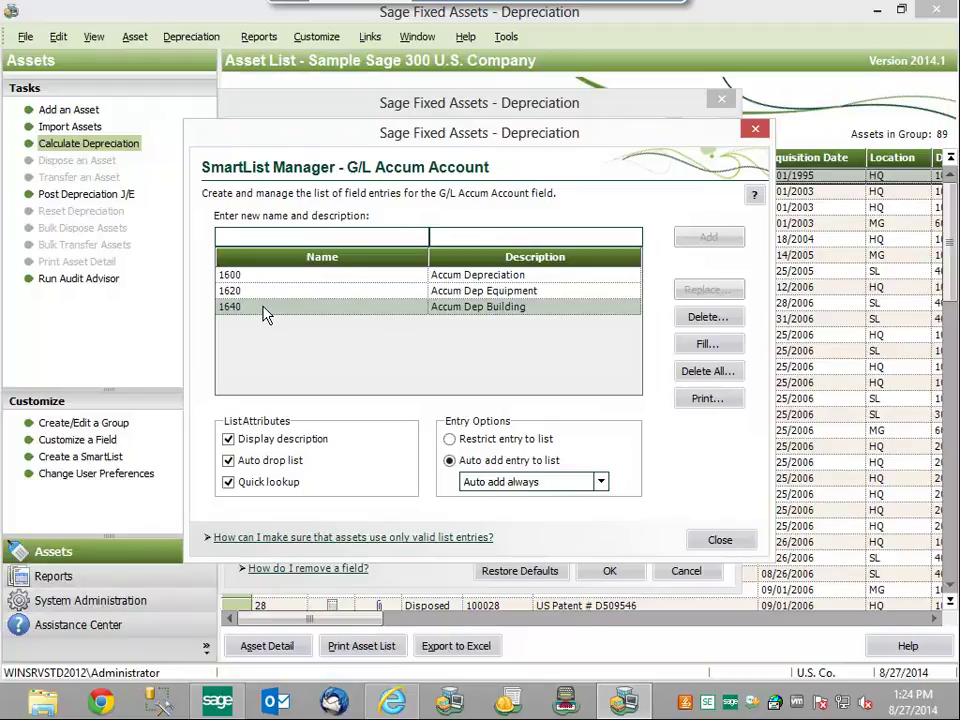
pyautogui.click(718, 540)
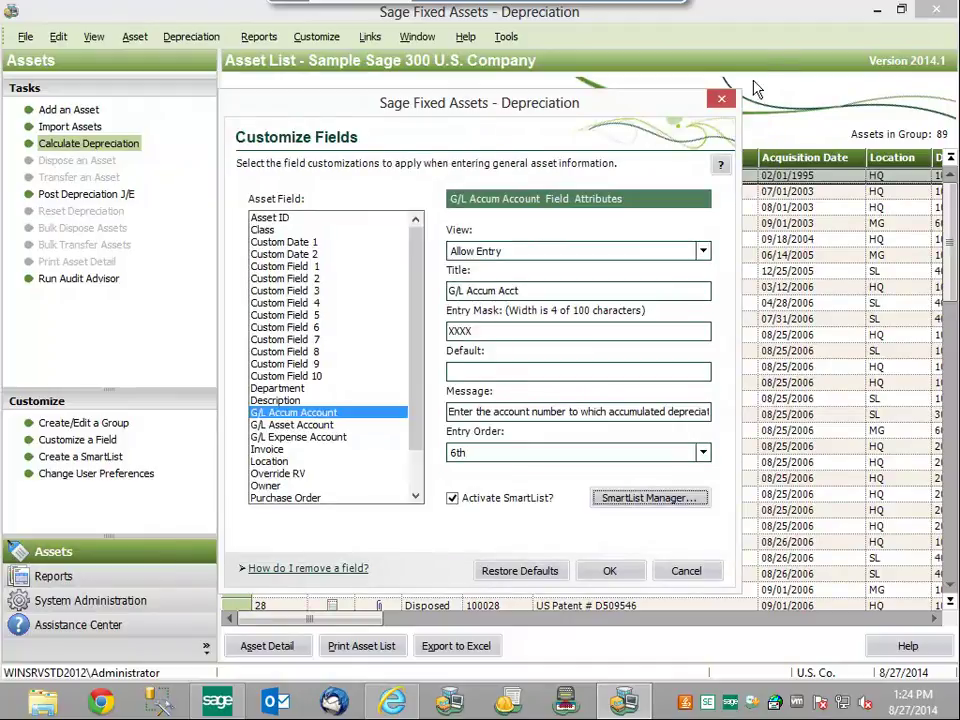
# - Depreciate All Complete Assets through 06/2020, accepting the future-date warning
pyautogui.click(724, 97)
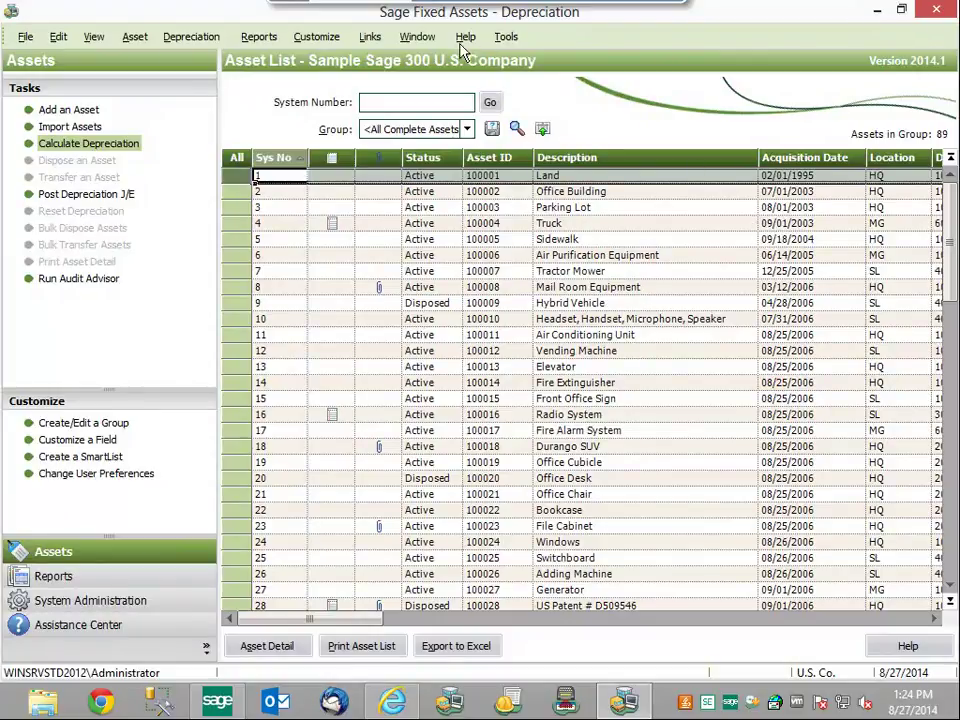
pyautogui.click(204, 40)
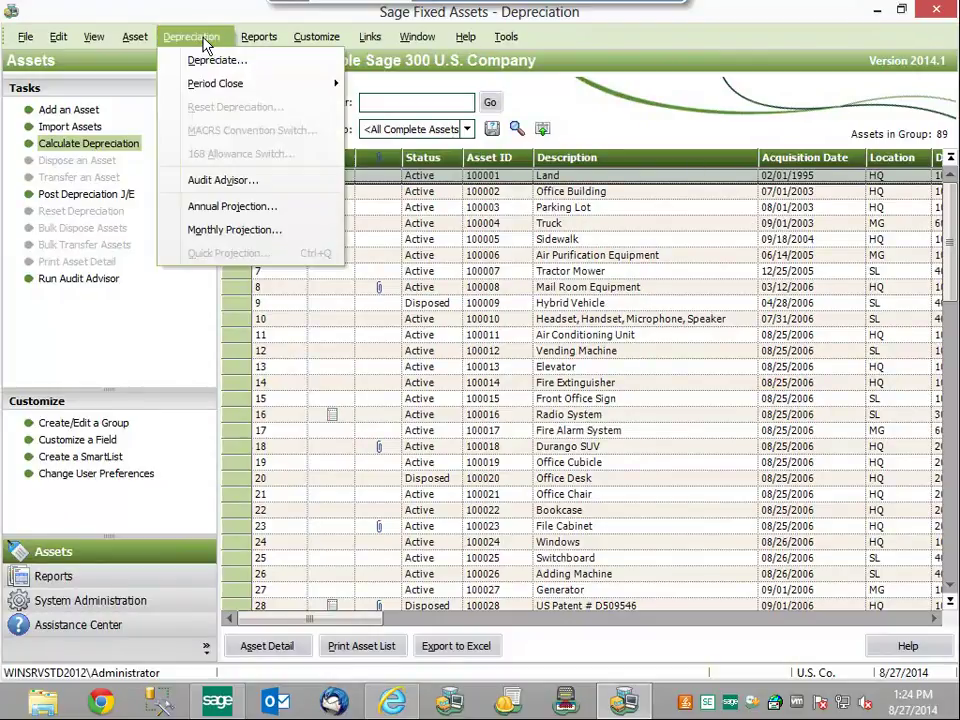
pyautogui.click(214, 62)
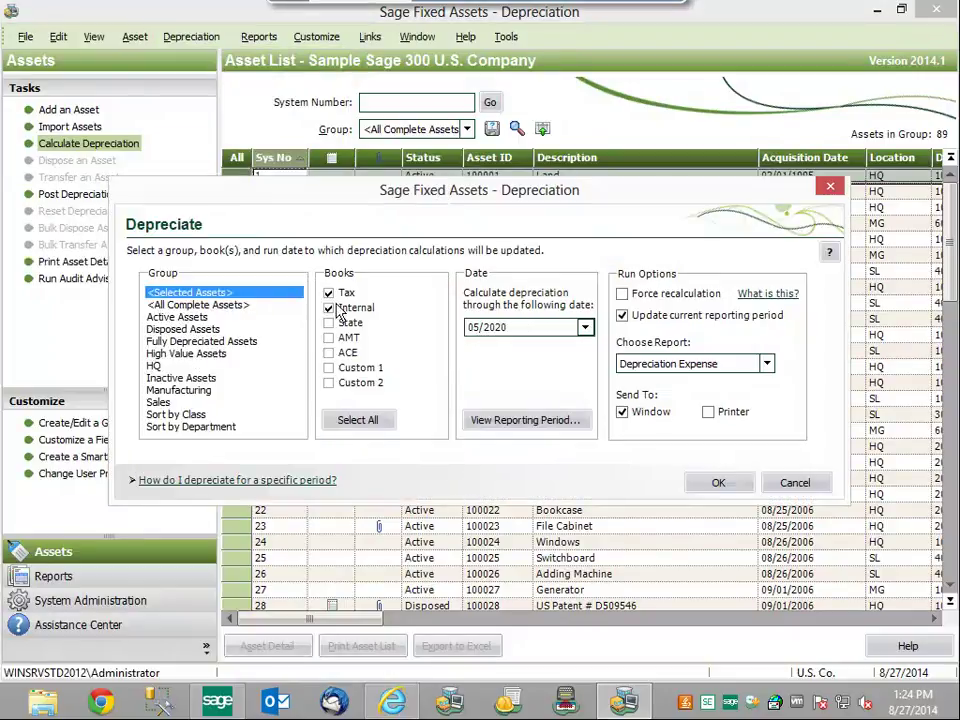
pyautogui.click(214, 306)
pyautogui.press('Tab')
pyautogui.write('06')
pyautogui.press('Left')
pyautogui.click(714, 483)
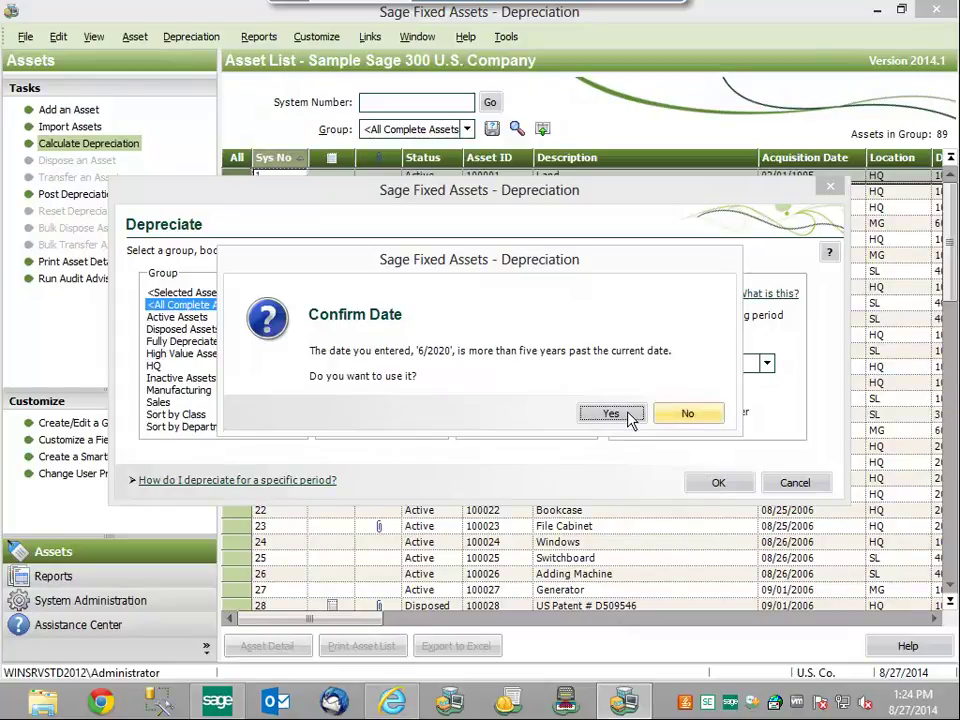
pyautogui.click(630, 418)
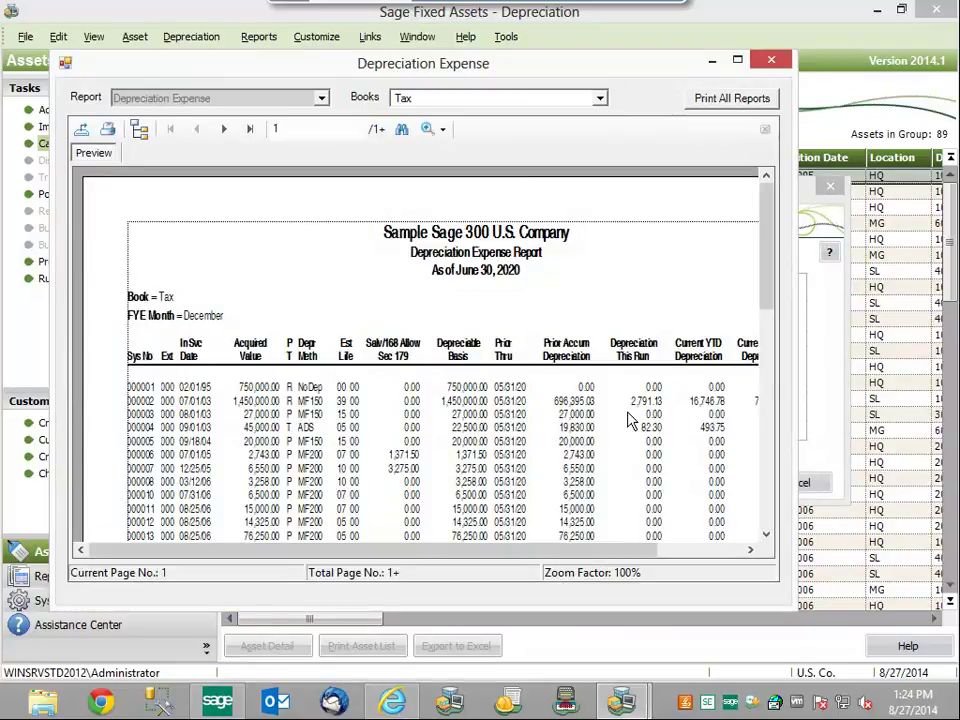
# - Close the June 30, 2020 Depreciation Expense report after reviewing it
pyautogui.click(775, 64)
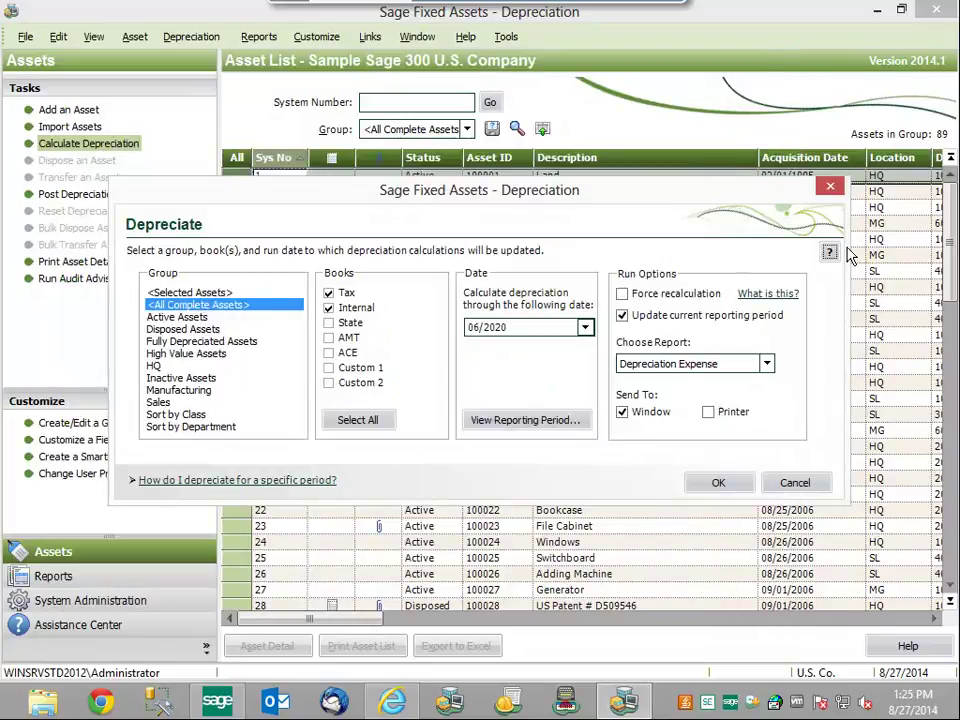
# - Start the Sage 300 ERP depreciation link, agreeing to close the current company
pyautogui.click(830, 186)
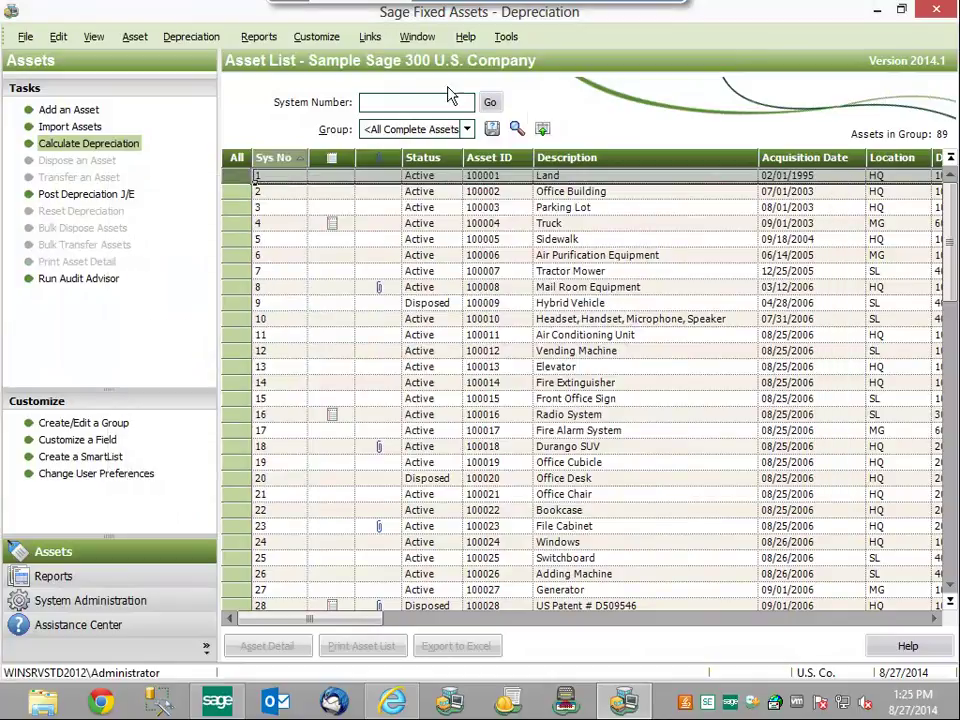
pyautogui.click(370, 36)
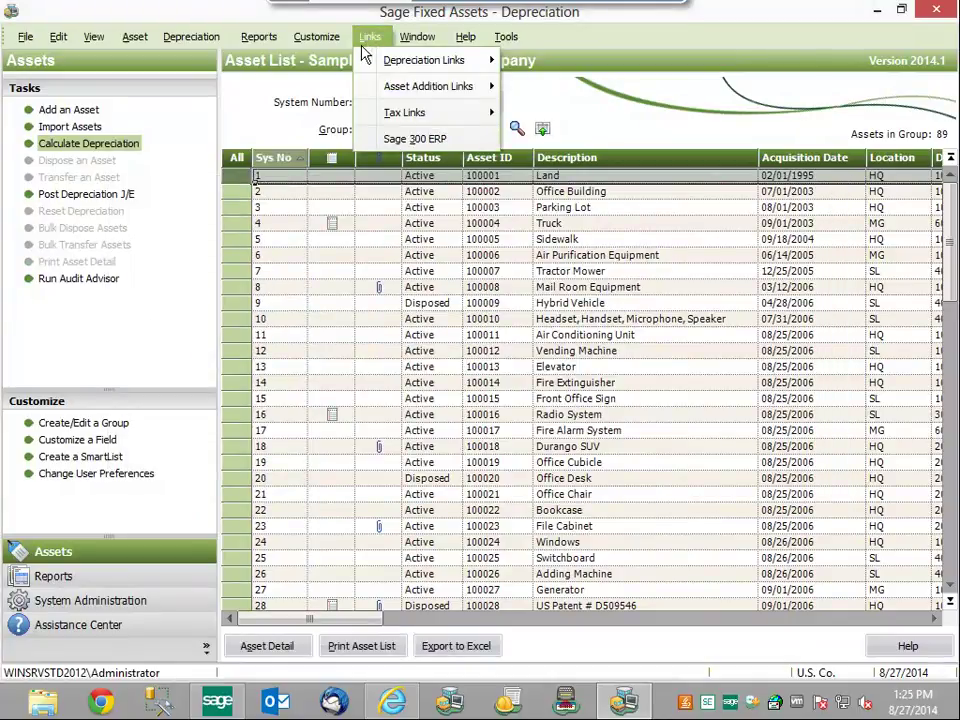
pyautogui.moveTo(446, 68)
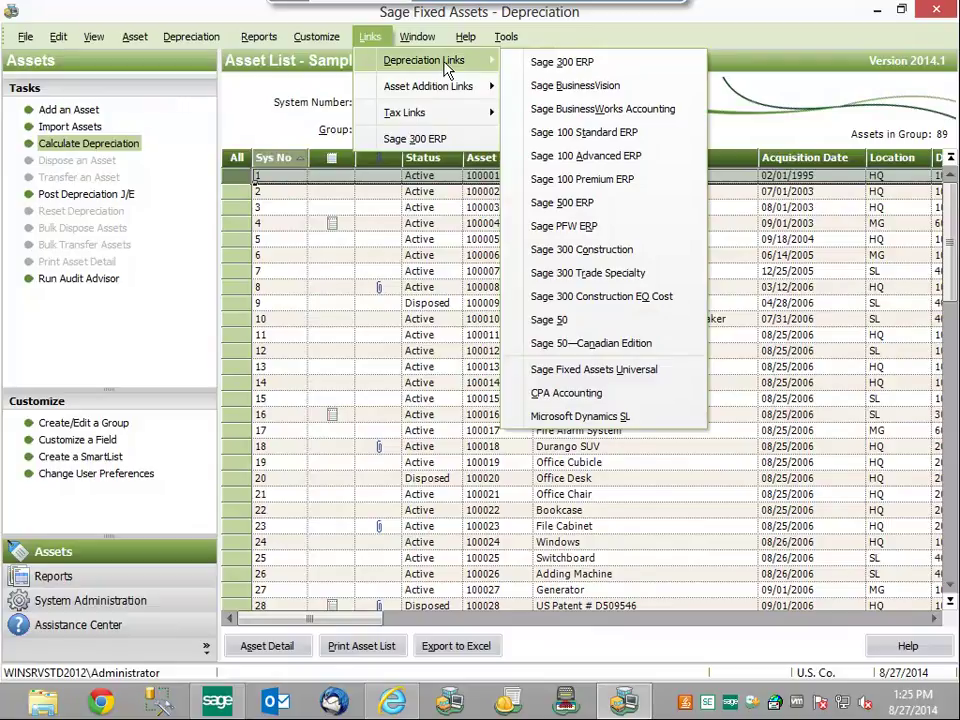
pyautogui.click(598, 64)
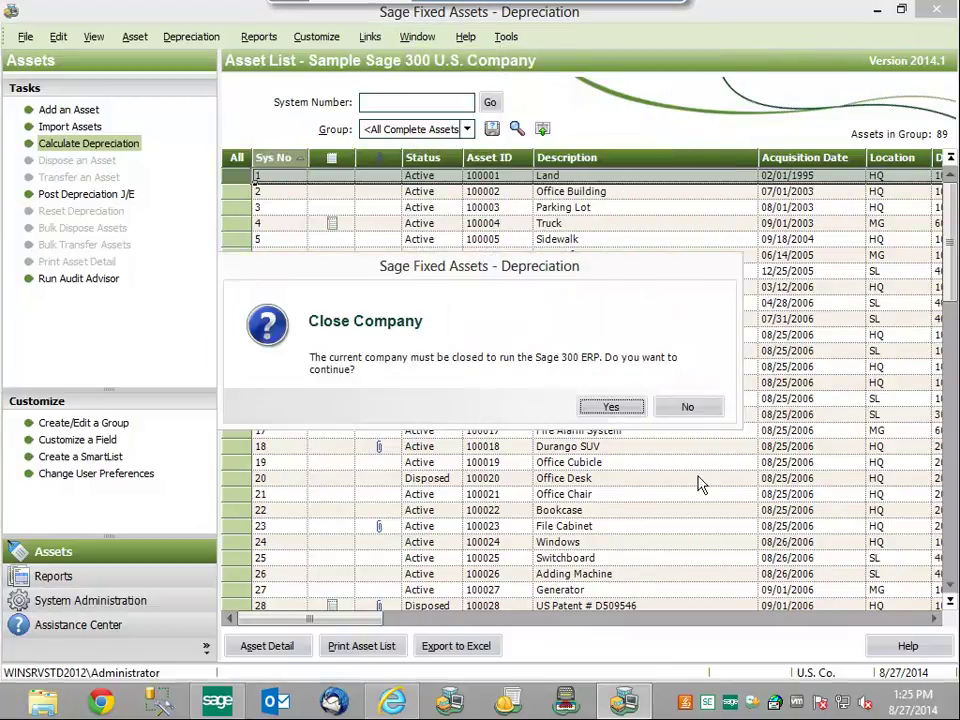
pyautogui.click(610, 409)
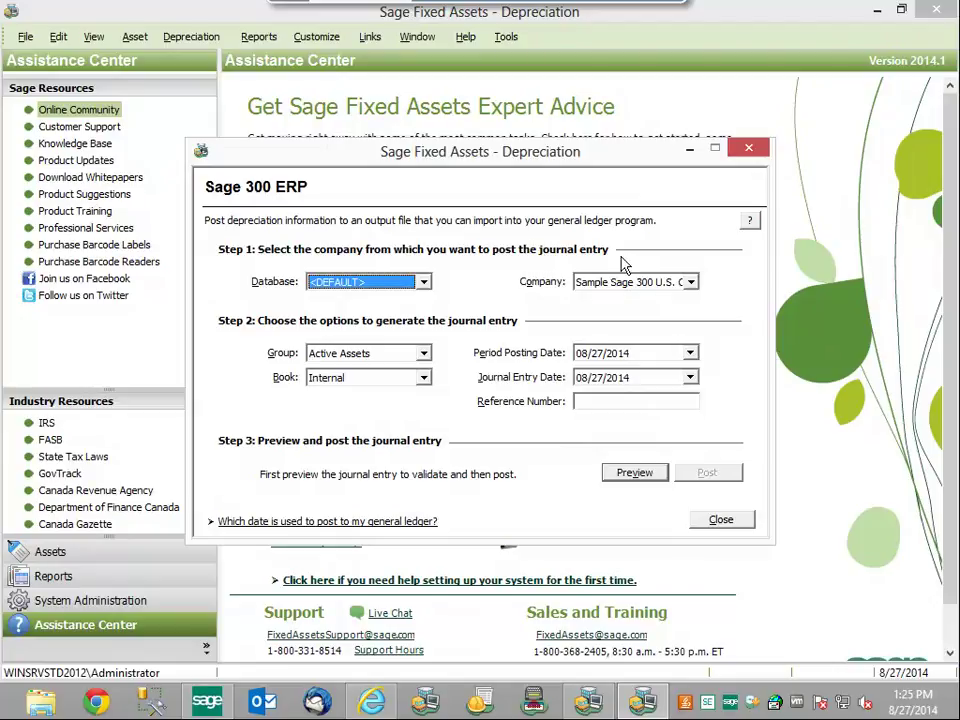
# - Keep Sample Sage 300 U.S. as source, with group All Complete Assets and the Tax book
pyautogui.click(691, 283)
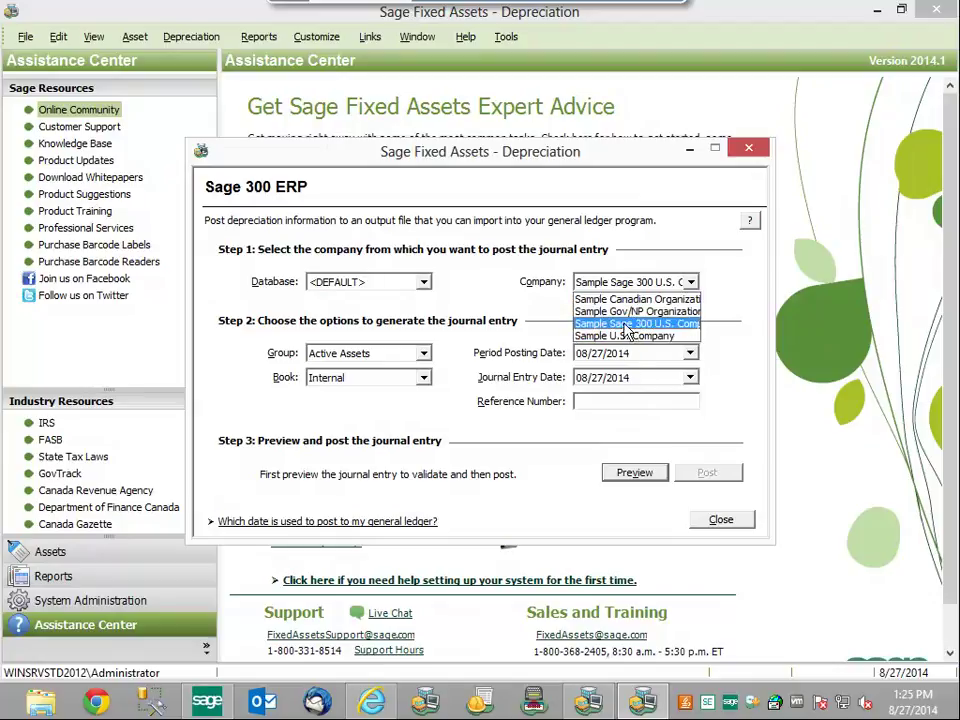
pyautogui.click(600, 326)
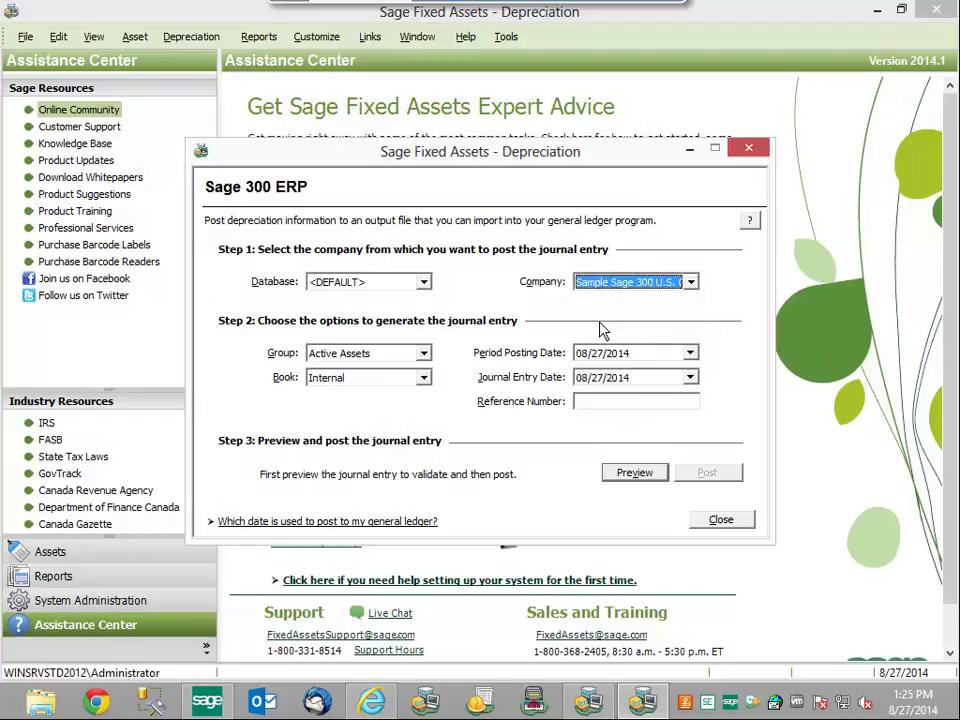
pyautogui.click(425, 358)
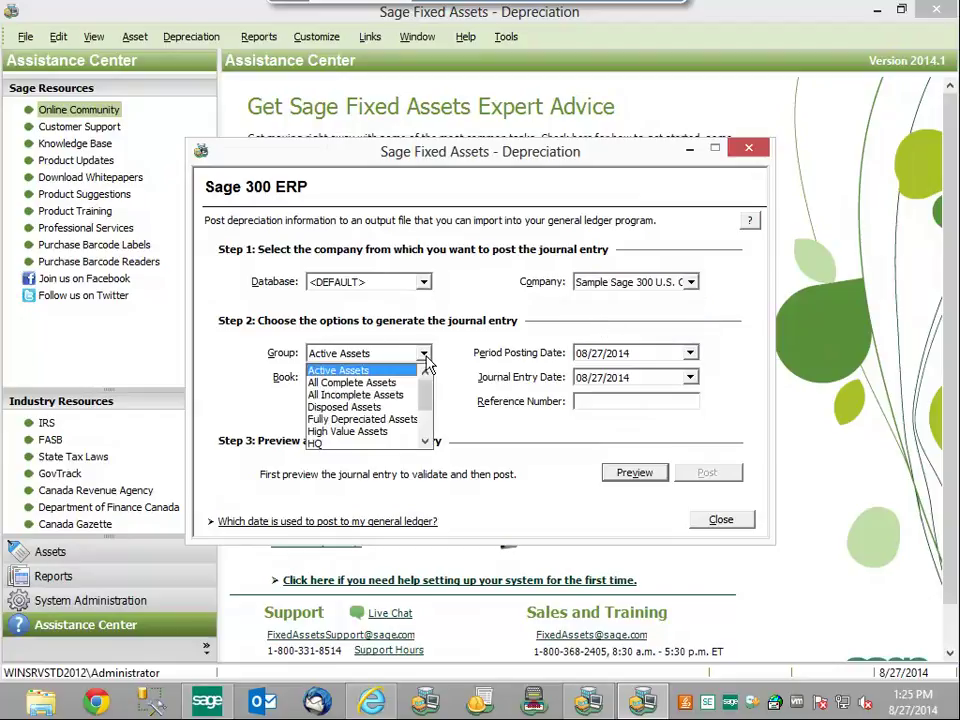
pyautogui.click(397, 388)
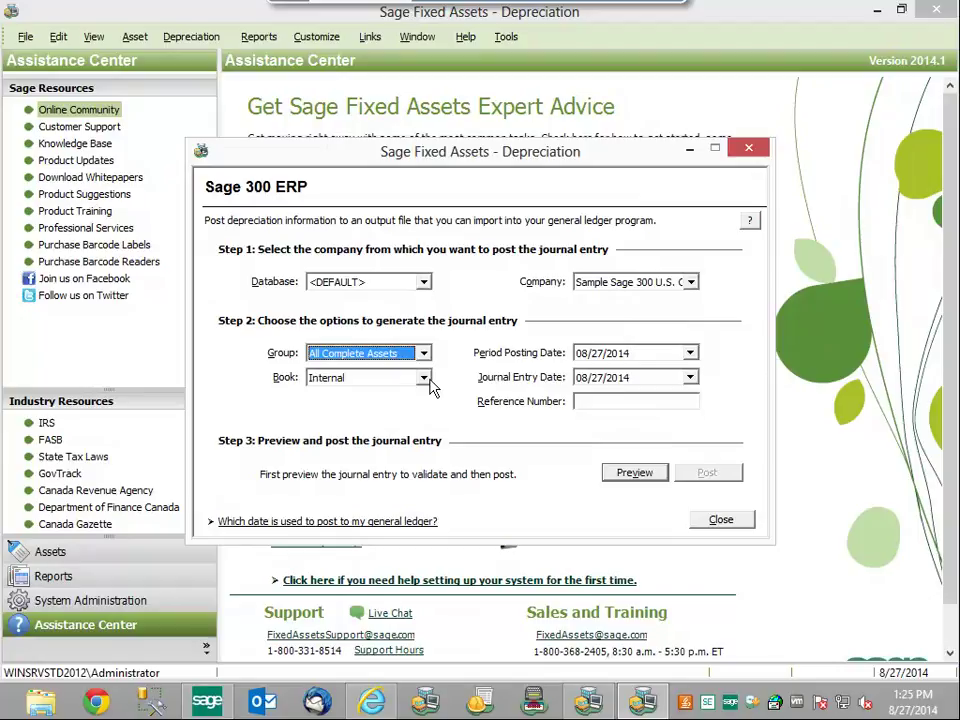
pyautogui.click(424, 380)
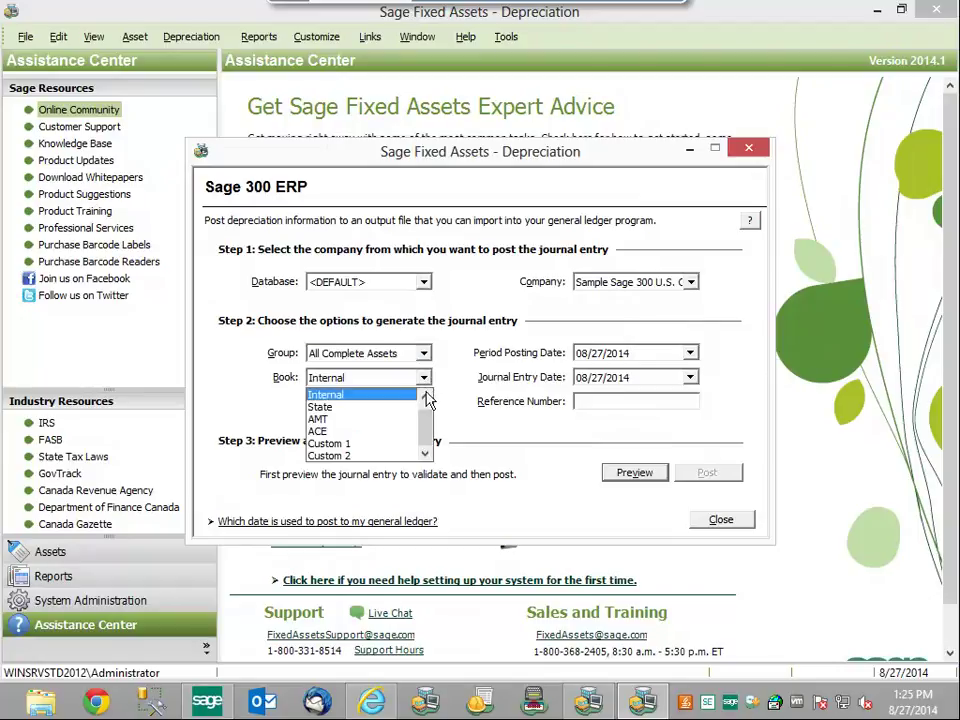
pyautogui.click(424, 396)
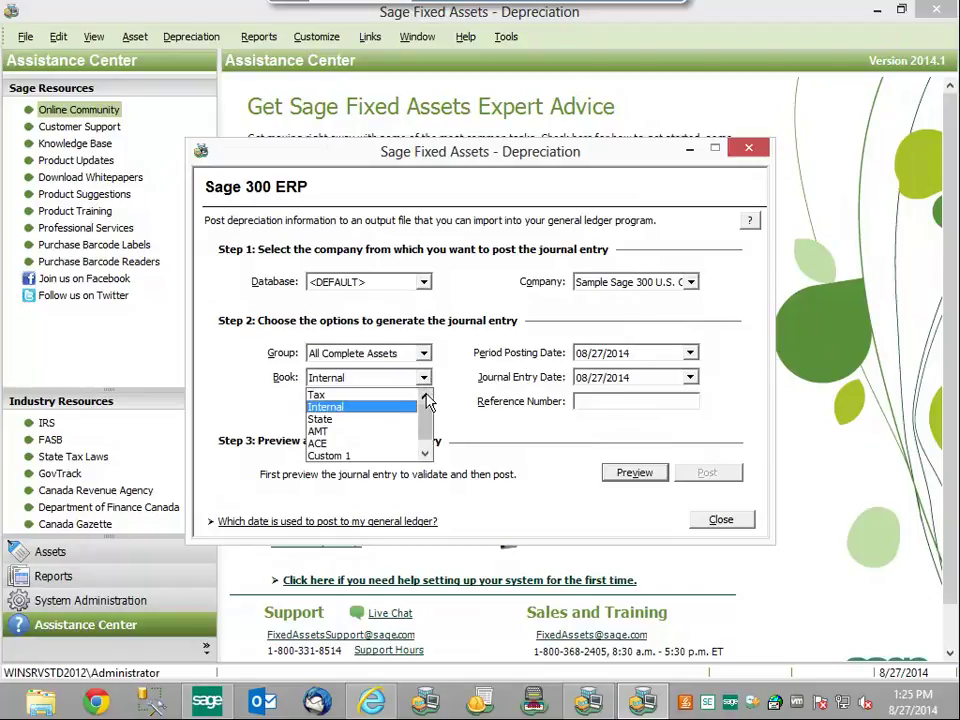
pyautogui.click(360, 396)
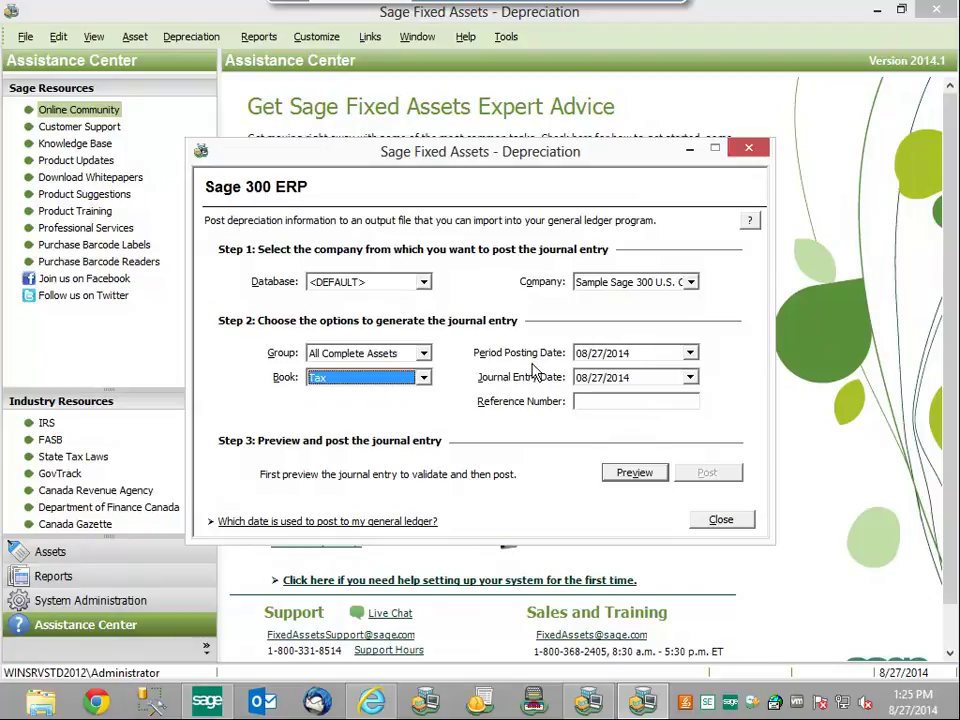
# - Set both posting and journal entry dates to 06/30/2020 and reference gl06302020
pyautogui.click(641, 358)
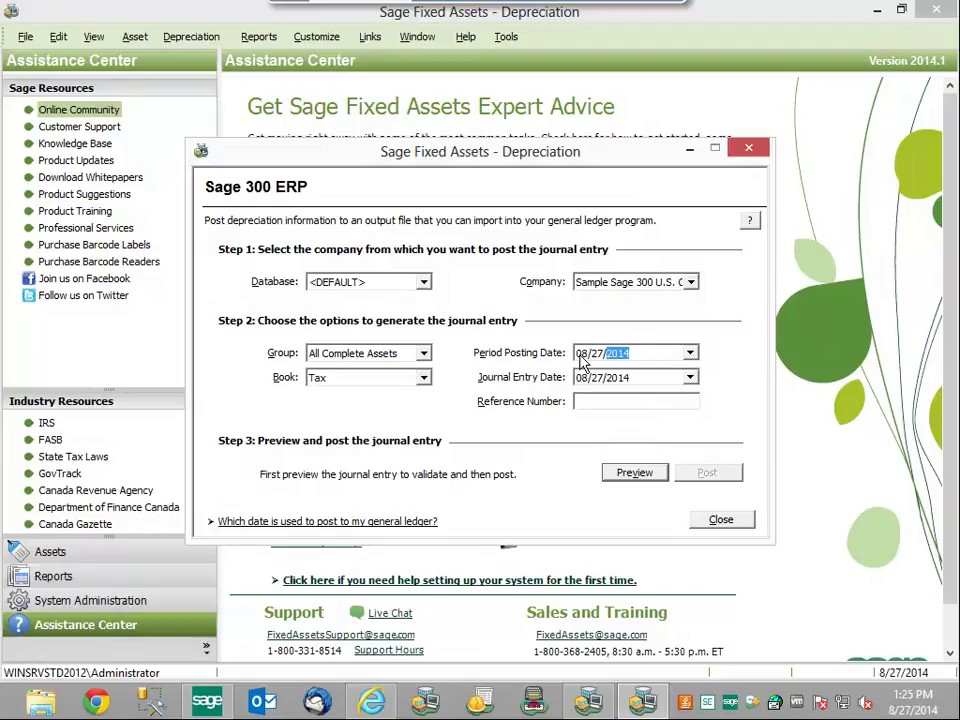
pyautogui.press('Left')
pyautogui.press('Left')
pyautogui.write('06/30/2020')
pyautogui.click(582, 380)
pyautogui.click(617, 384)
pyautogui.write('2020')
pyautogui.click(617, 401)
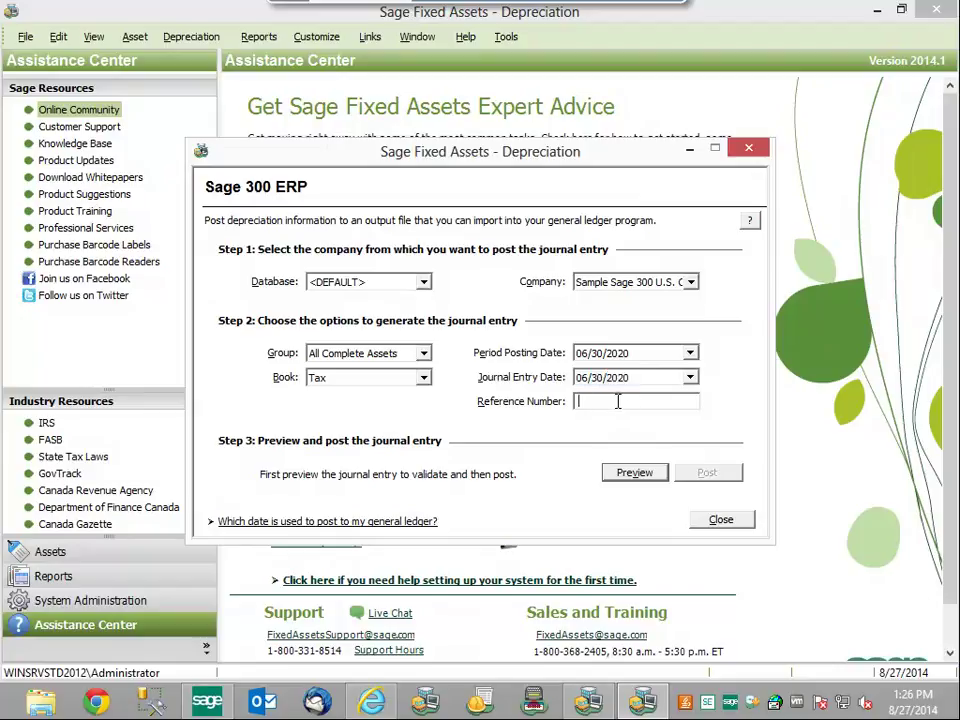
pyautogui.write('gl06302020')
# - Preview the journal entry in Internet Explorer, balanced at 5,485.21, and close the Dropbox tab
pyautogui.click(638, 476)
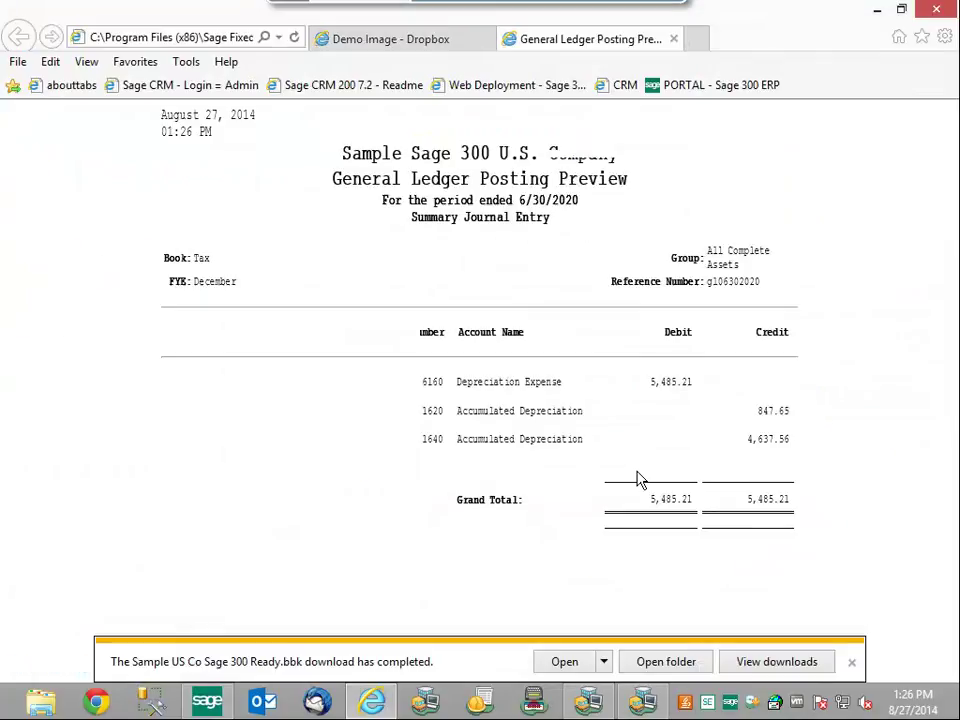
pyautogui.click(484, 40)
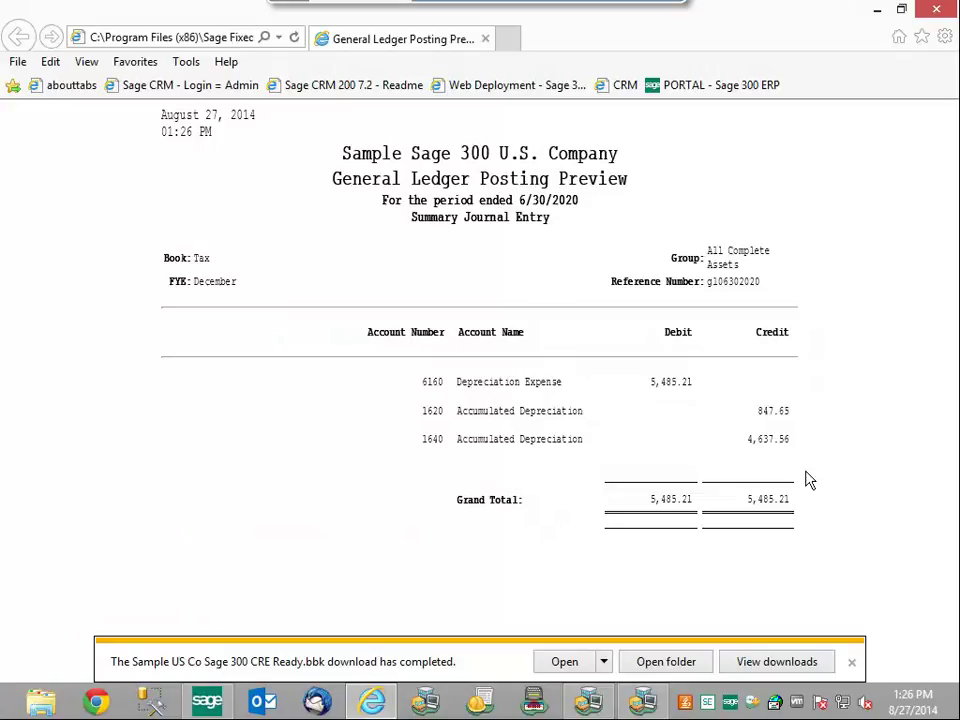
pyautogui.click(601, 702)
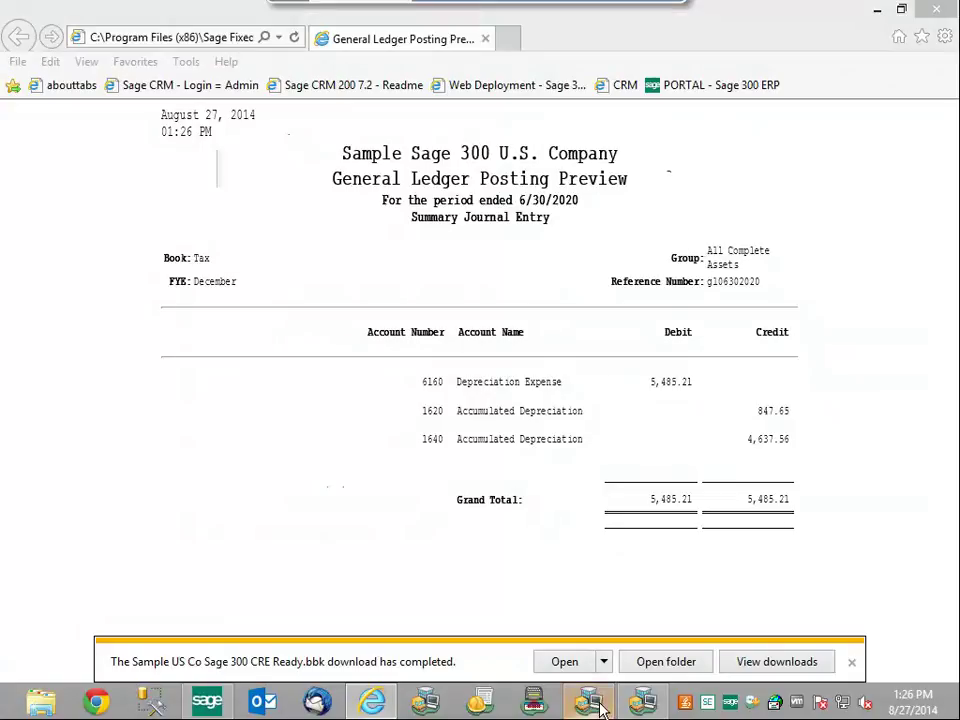
# - Post the previewed entry, logging in to Sage 300 with Sample Company, Inc. as target
pyautogui.click(645, 705)
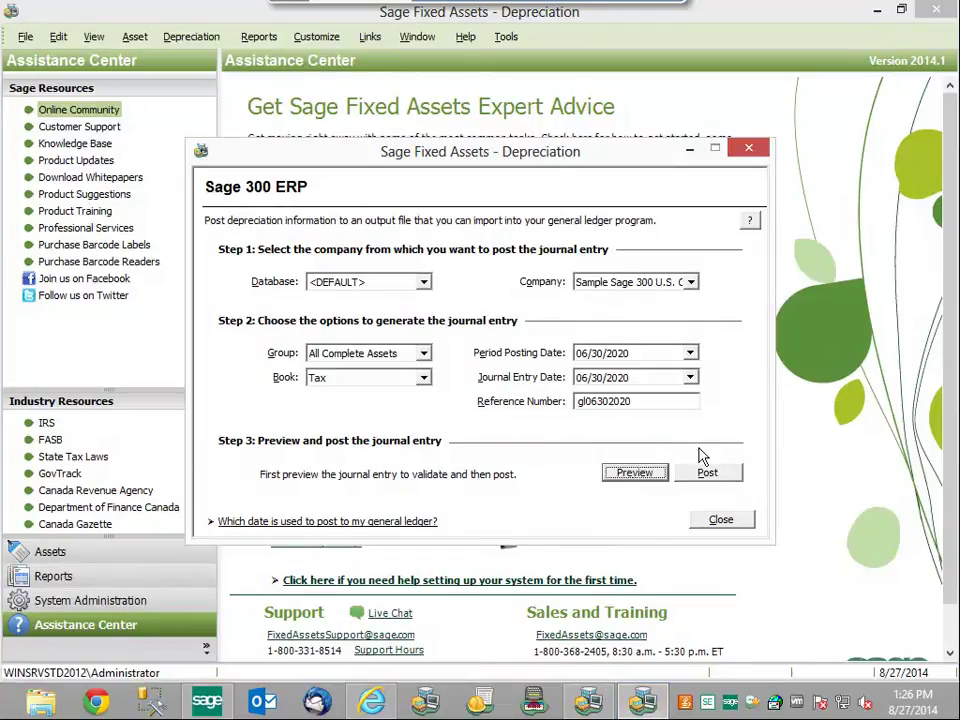
pyautogui.click(709, 475)
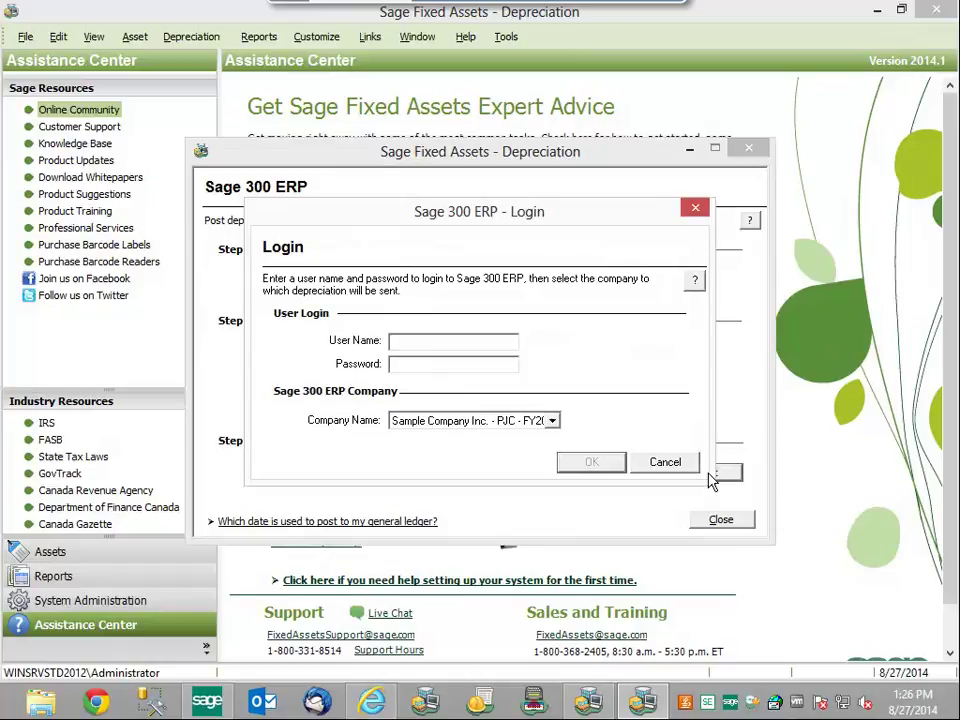
pyautogui.write('ADMIN')
pyautogui.click(552, 421)
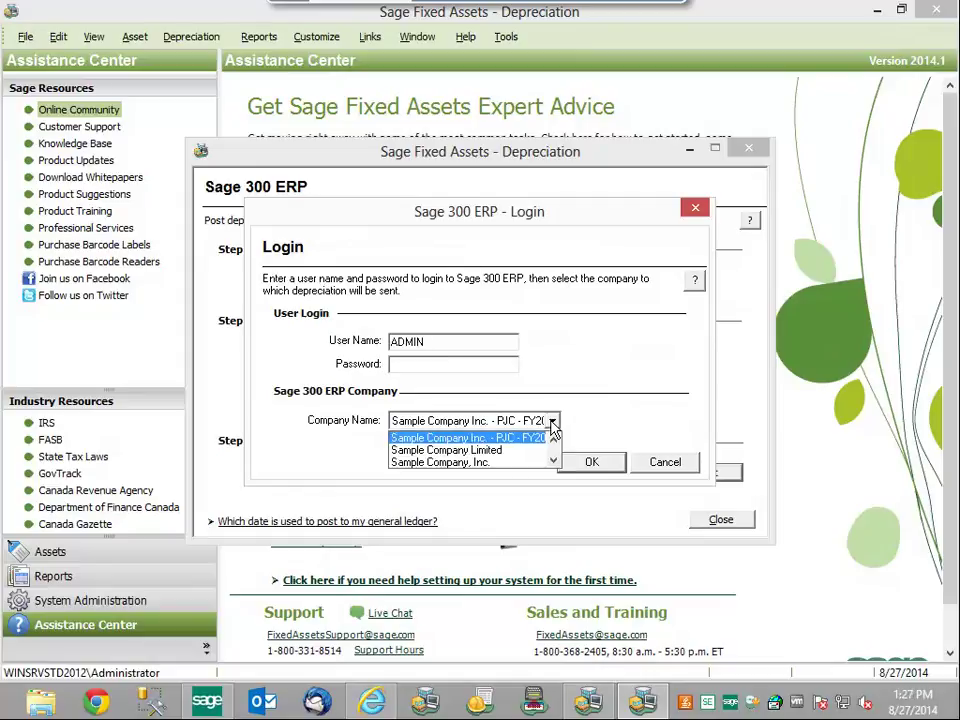
pyautogui.click(484, 463)
pyautogui.click(583, 463)
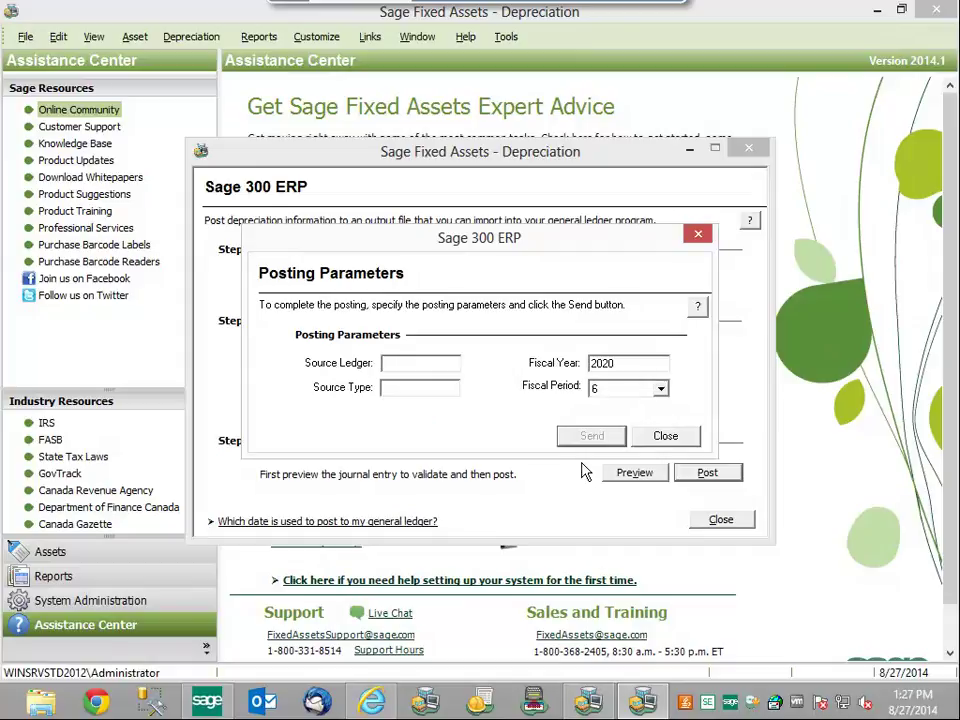
# - Send the entry with Source Ledger GL and Source Type JE as batch 000216
pyautogui.write('GL')
pyautogui.click(409, 389)
pyautogui.write('JE')
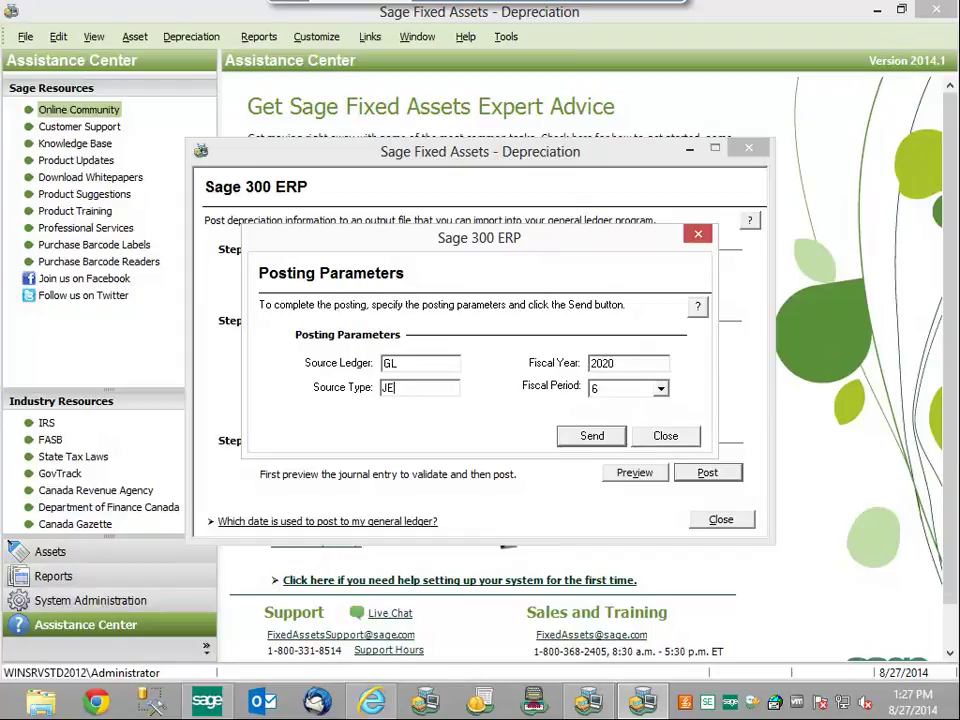
pyautogui.click(590, 445)
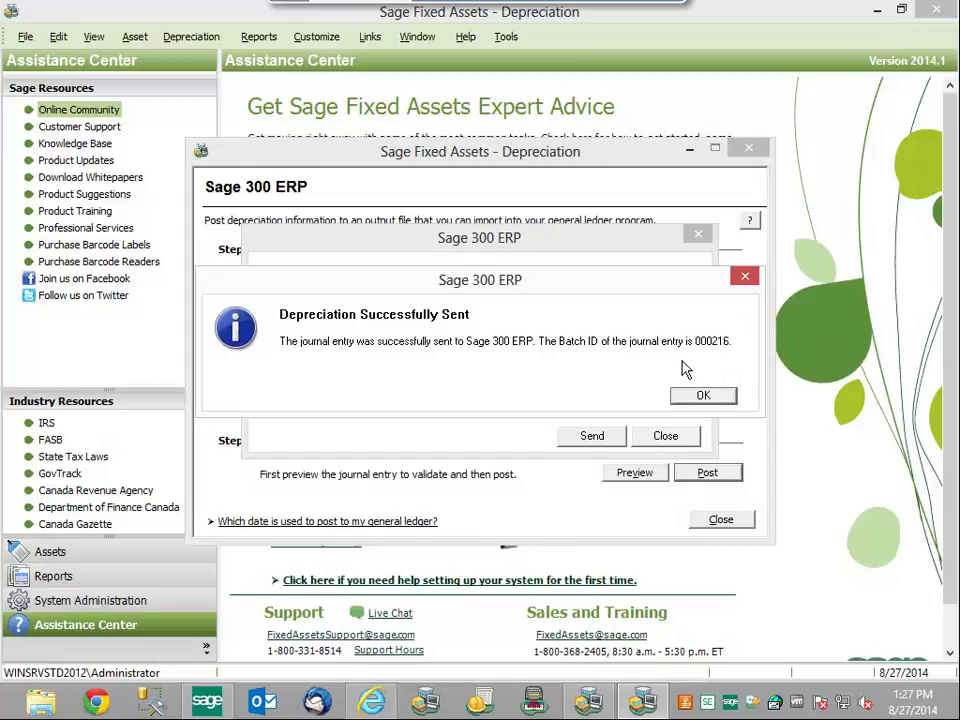
pyautogui.click(706, 395)
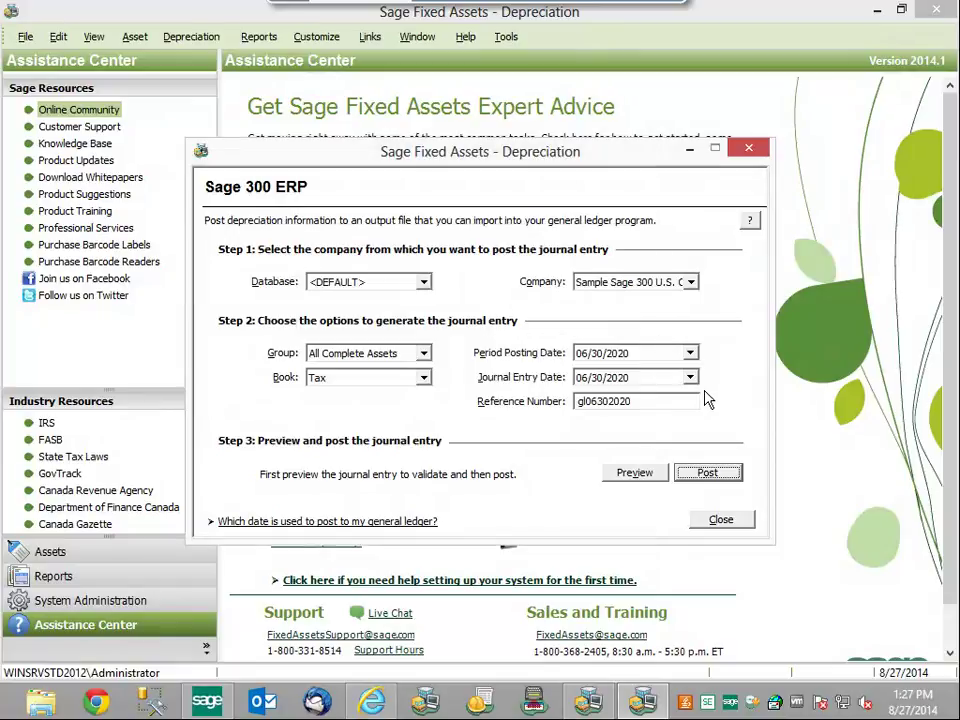
# - From Sage 300's G/L Batch List, open batch 000216's 5,485.21 depreciation journal entry
pyautogui.click(218, 705)
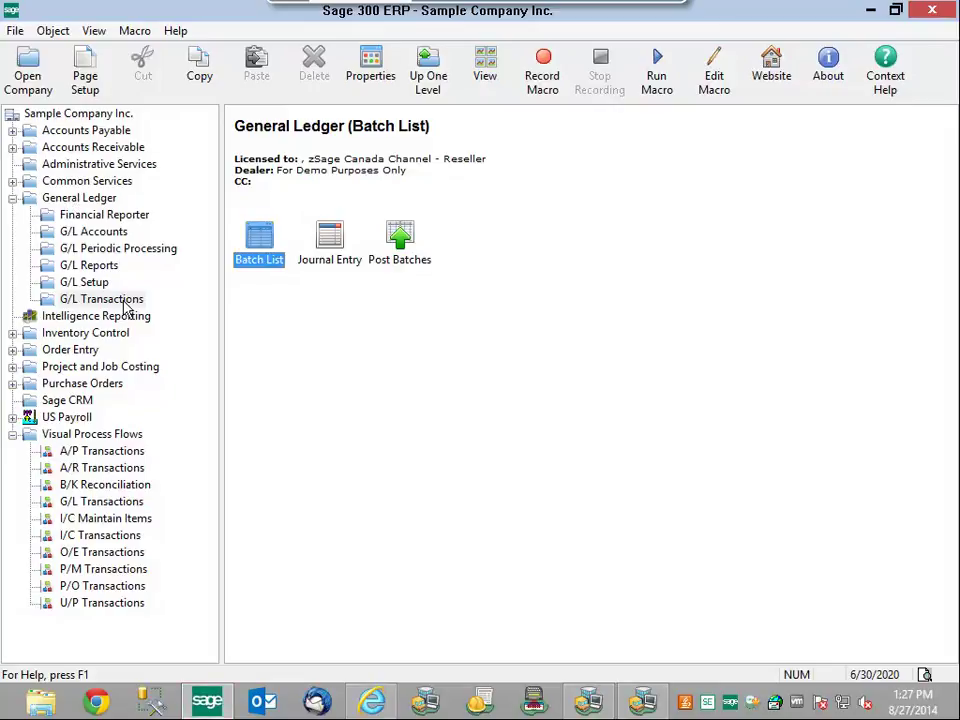
pyautogui.doubleClick(262, 245)
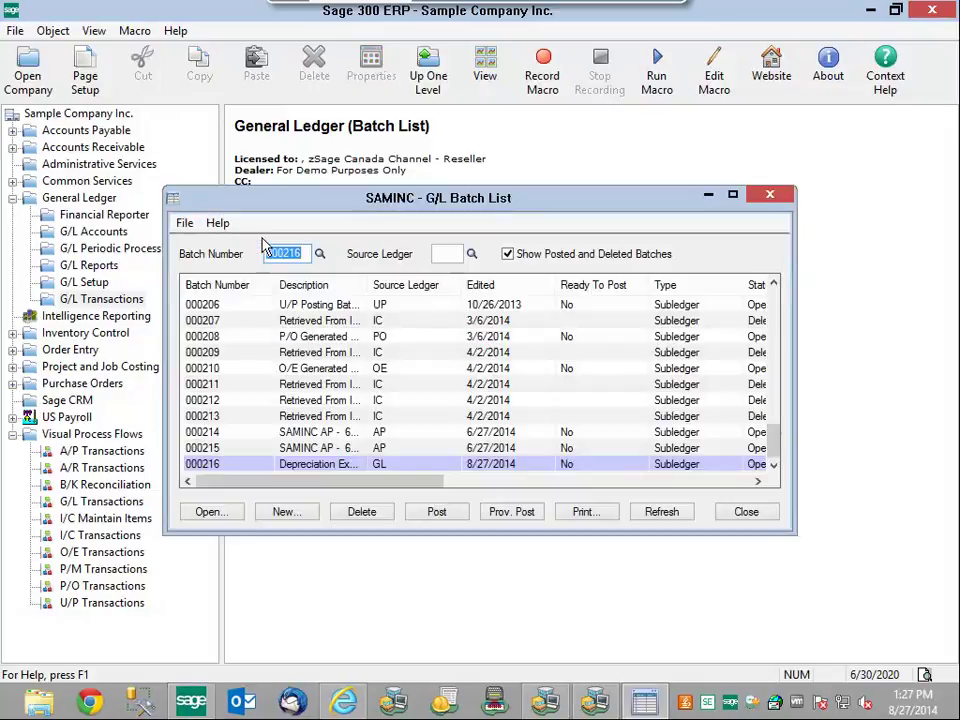
pyautogui.click(326, 469)
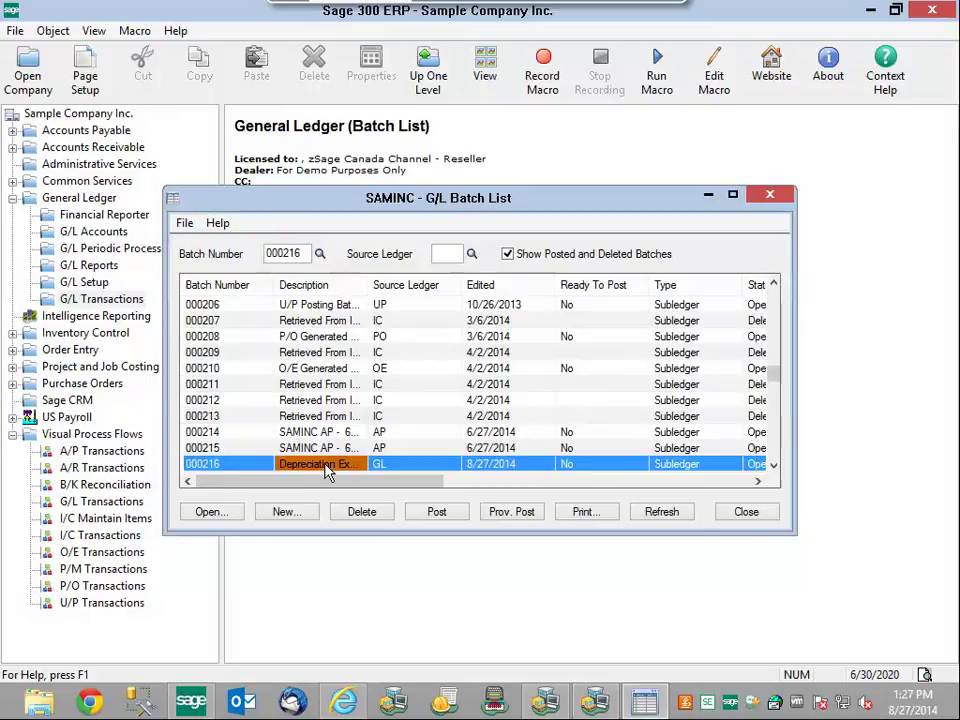
pyautogui.click(227, 511)
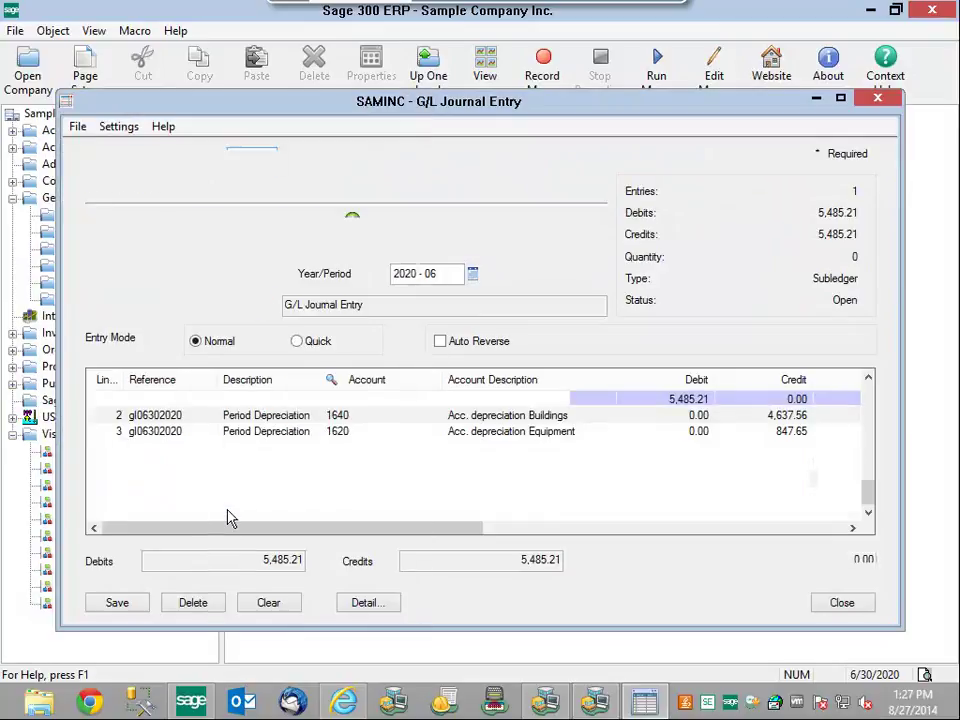